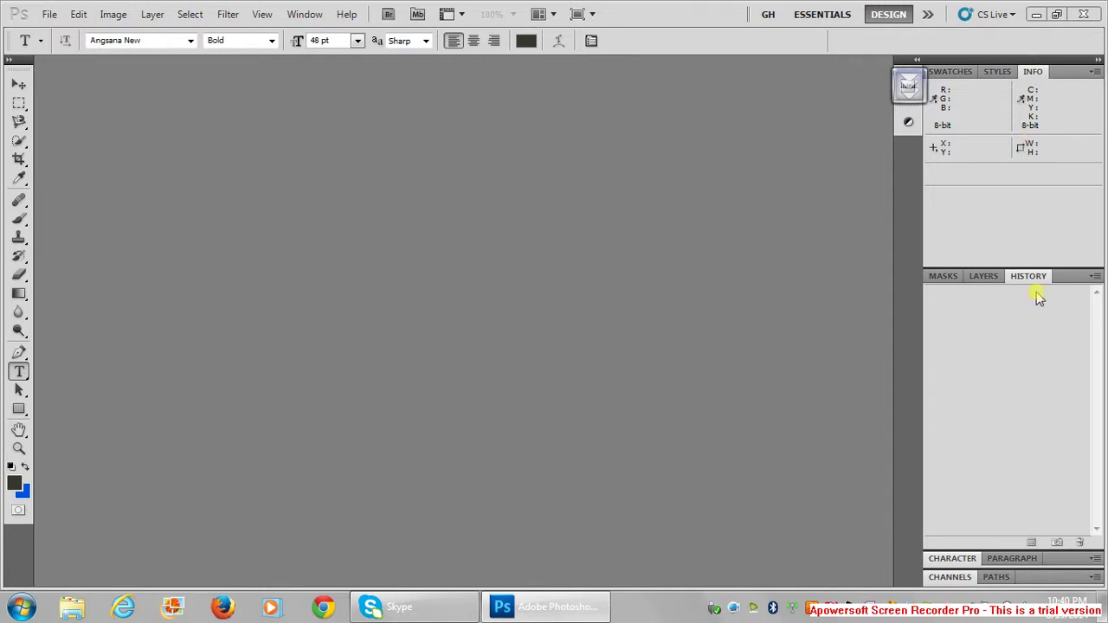
Look through the Layers, Masks and History panels in the right-hand dock.
left_click(983, 276)
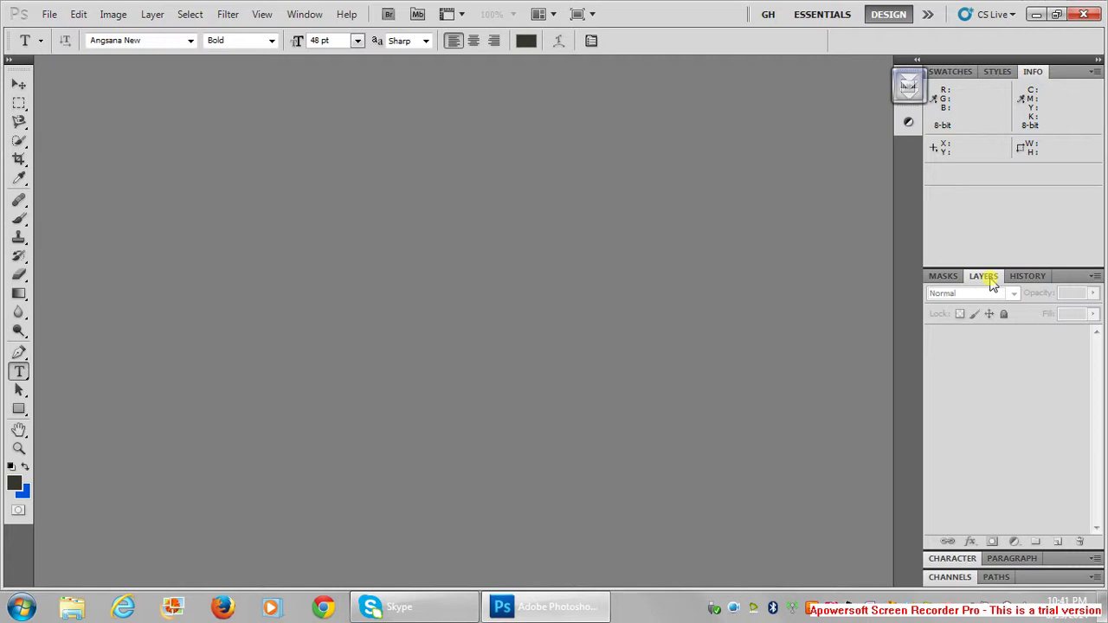
left_click(946, 277)
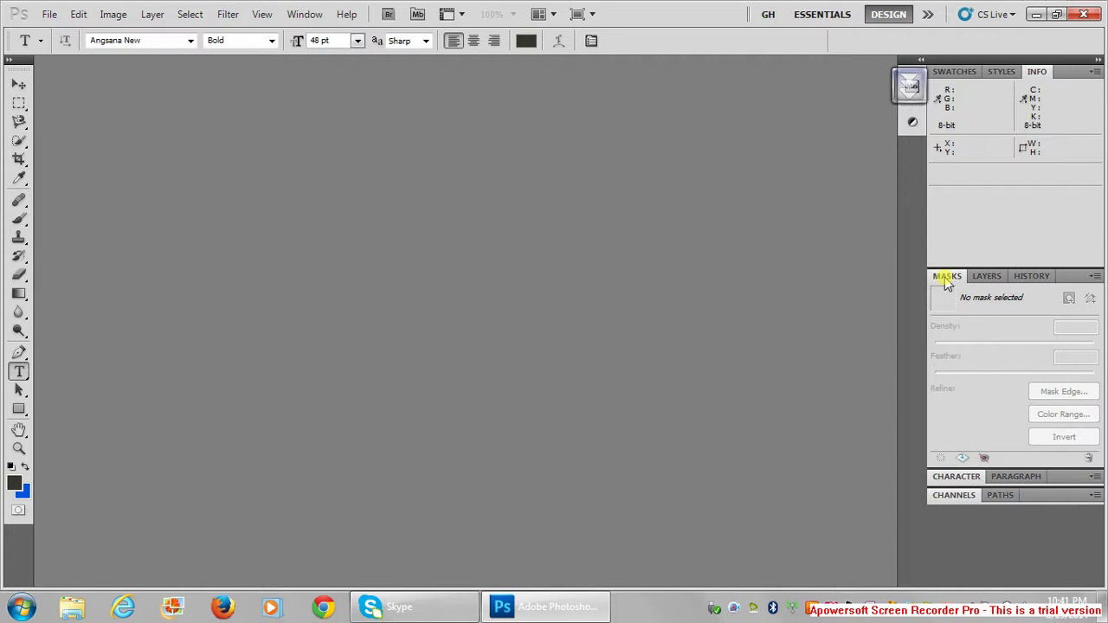
left_click(1032, 277)
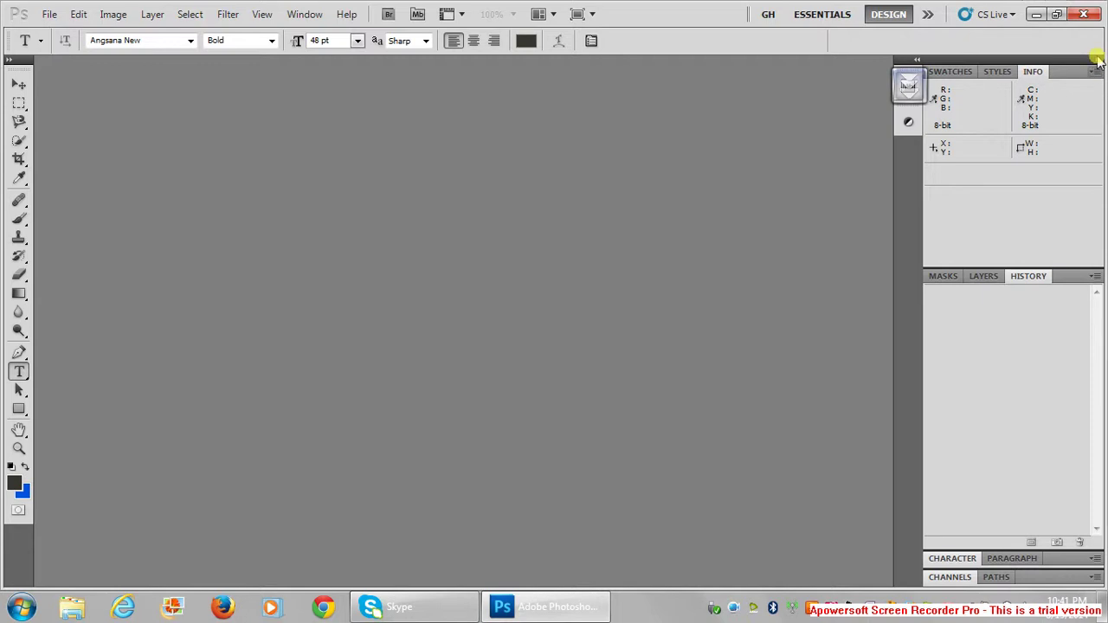
Check the Info panel options, then collapse the panel dock to icons.
left_click(1096, 70)
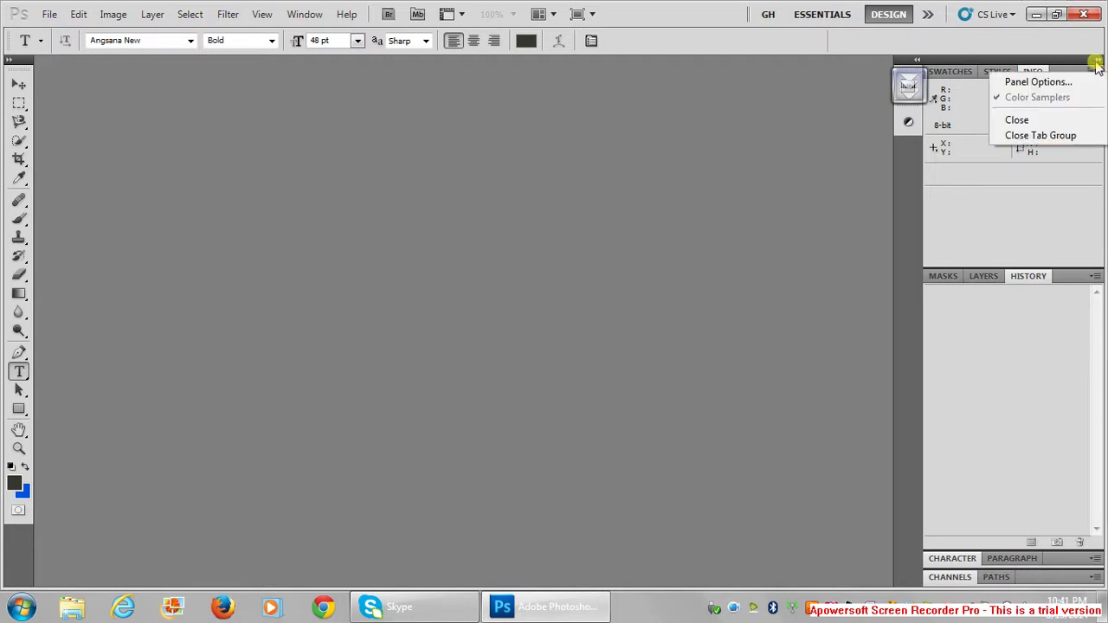
left_click(1099, 62)
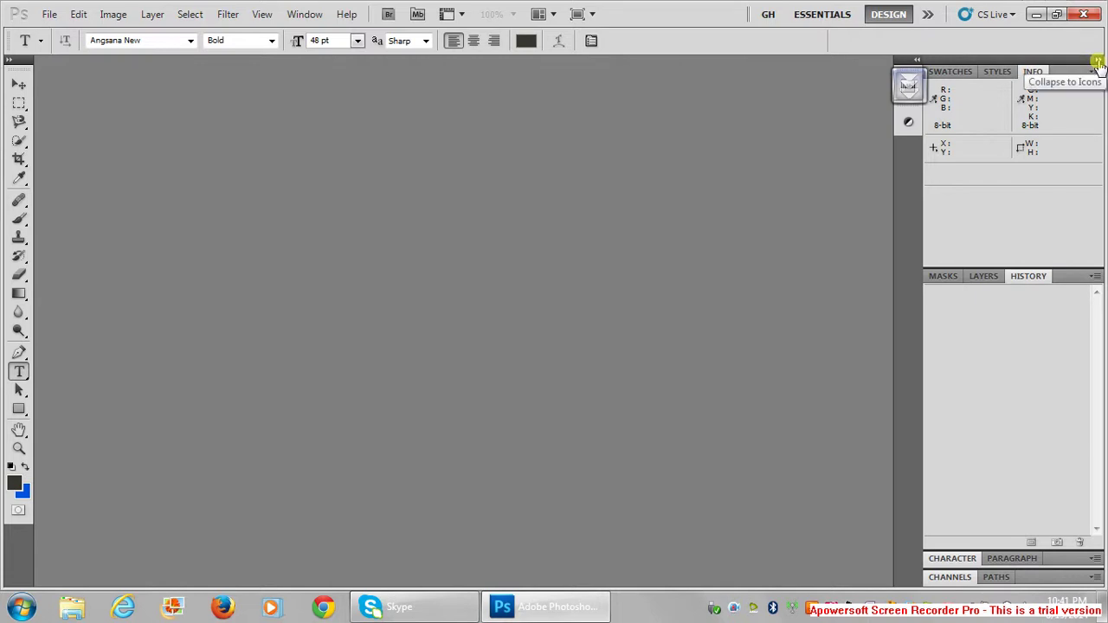
left_click(1097, 63)
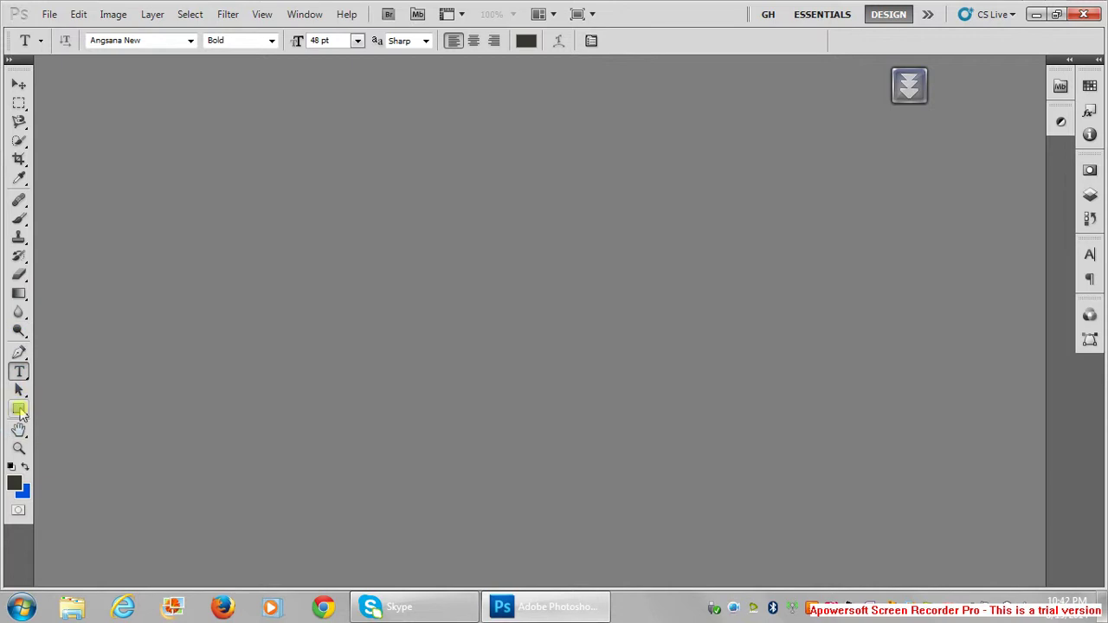
Switch to the Rounded Rectangle shape tool with a 10 px corner radius.
left_click(19, 409)
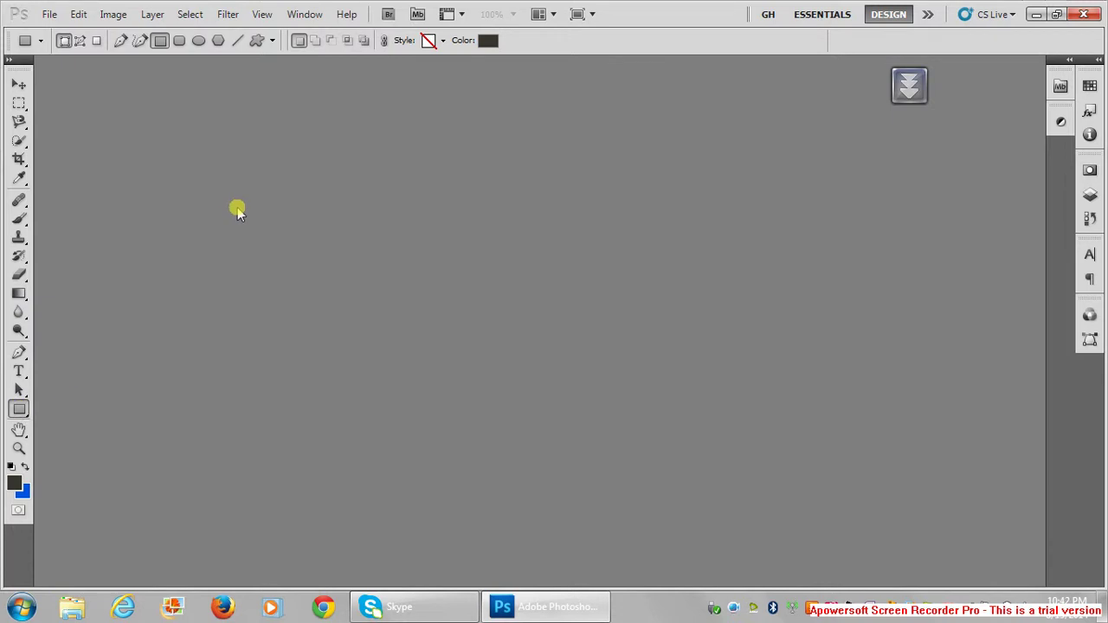
left_click(40, 43)
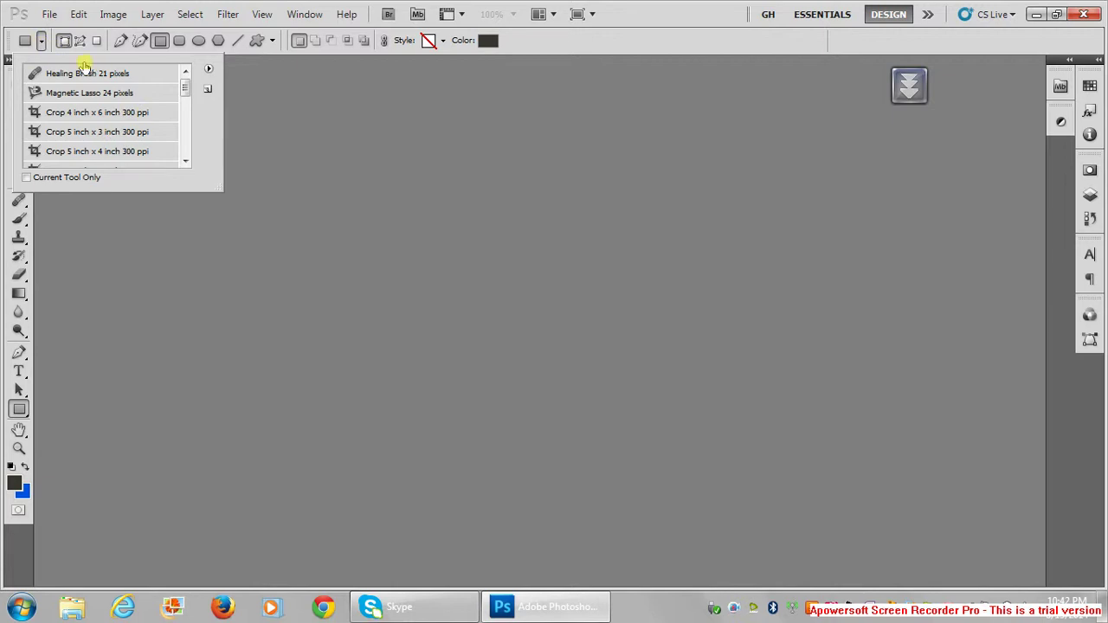
left_click(166, 43)
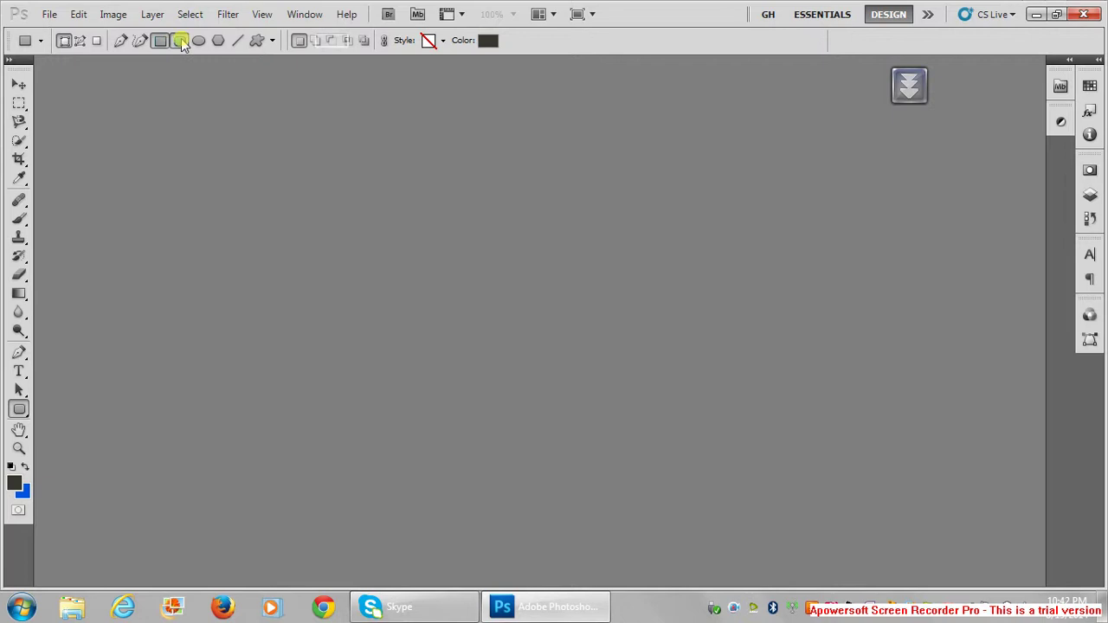
left_click(179, 41)
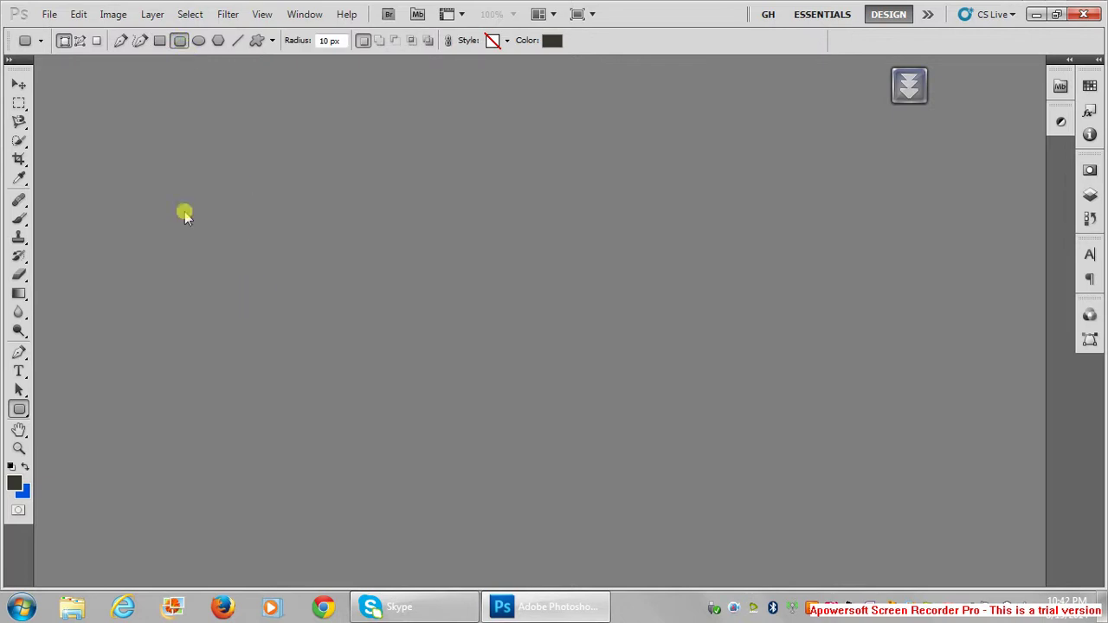
left_click(54, 18)
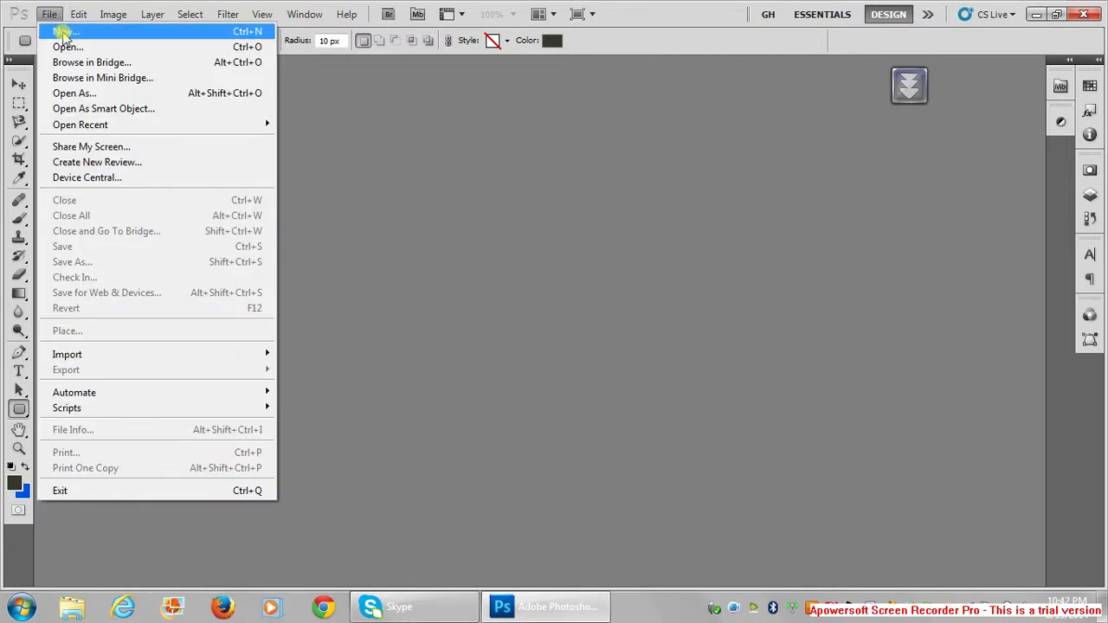
Create a new transparent 23.71 × 13.51 cm document named TCLASS.
left_click(64, 33)
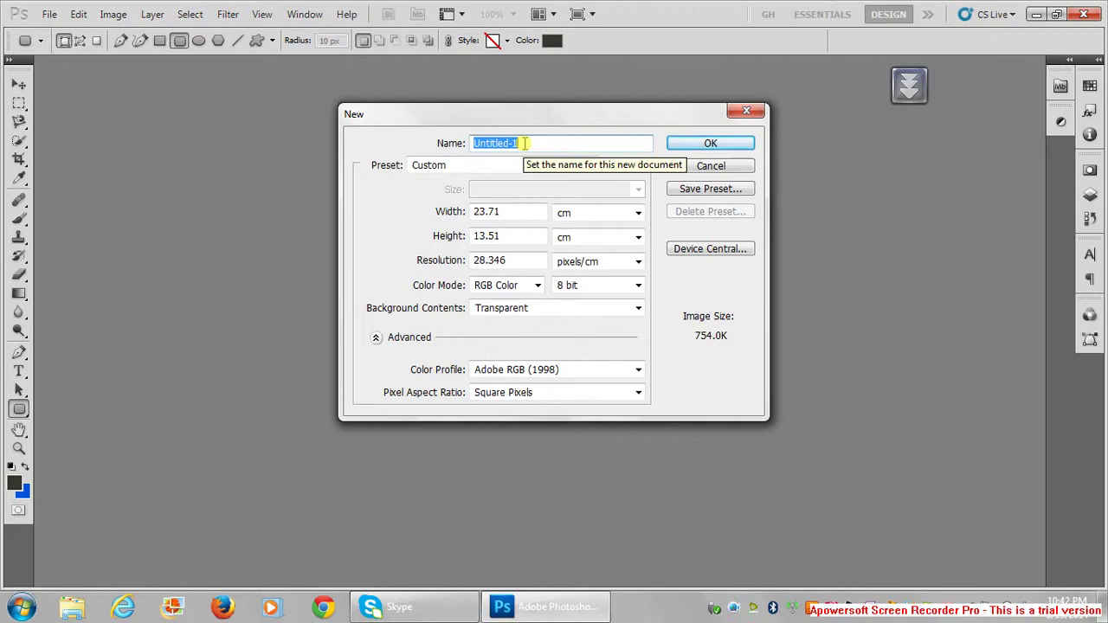
type("TCLASS")
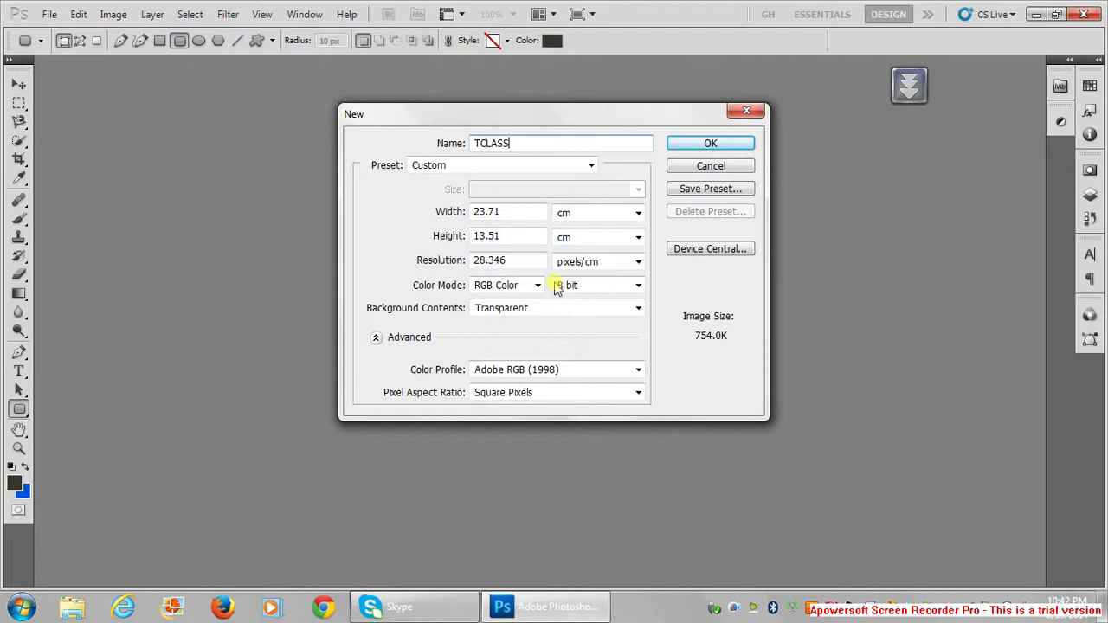
left_click(707, 147)
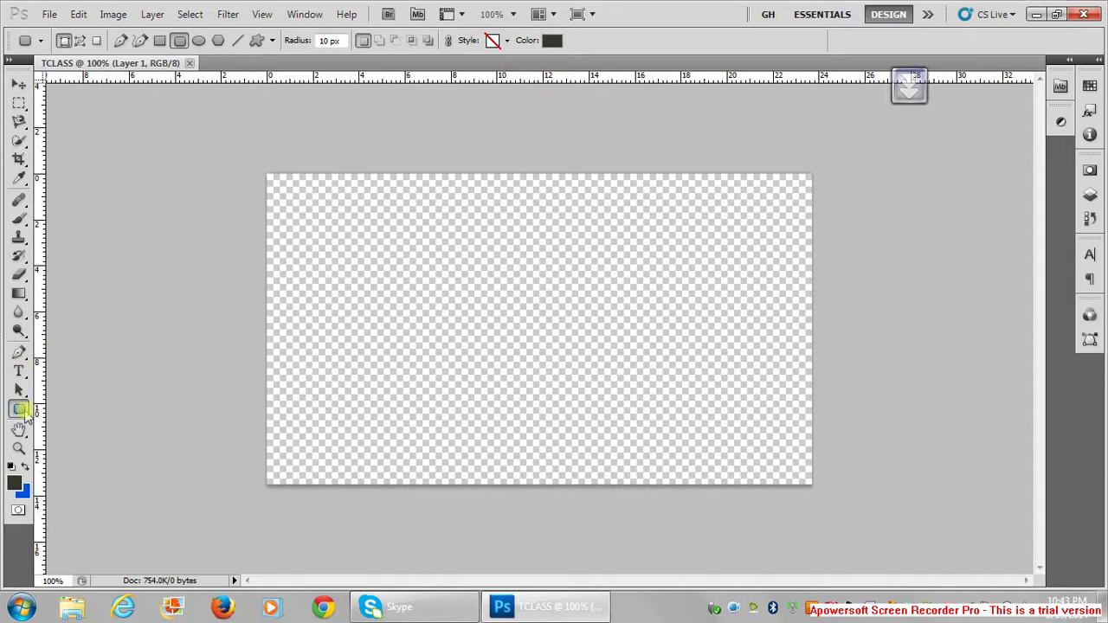
Draw a plain filled rectangle in the upper-centre of the TCLASS canvas as layer Shape 1.
right_click(21, 411)
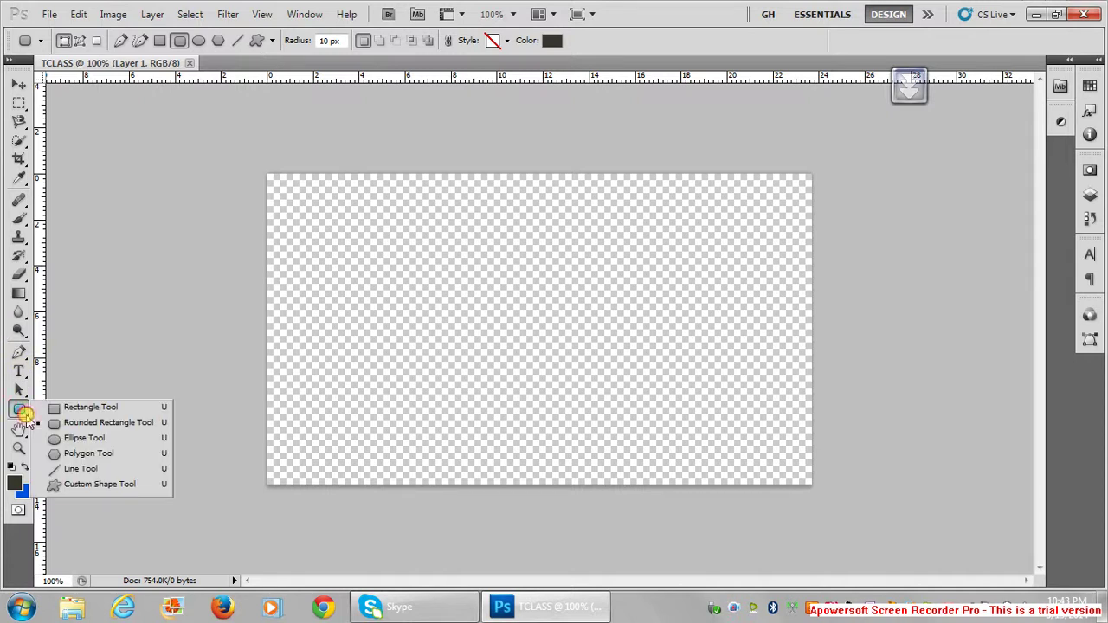
left_click(63, 412)
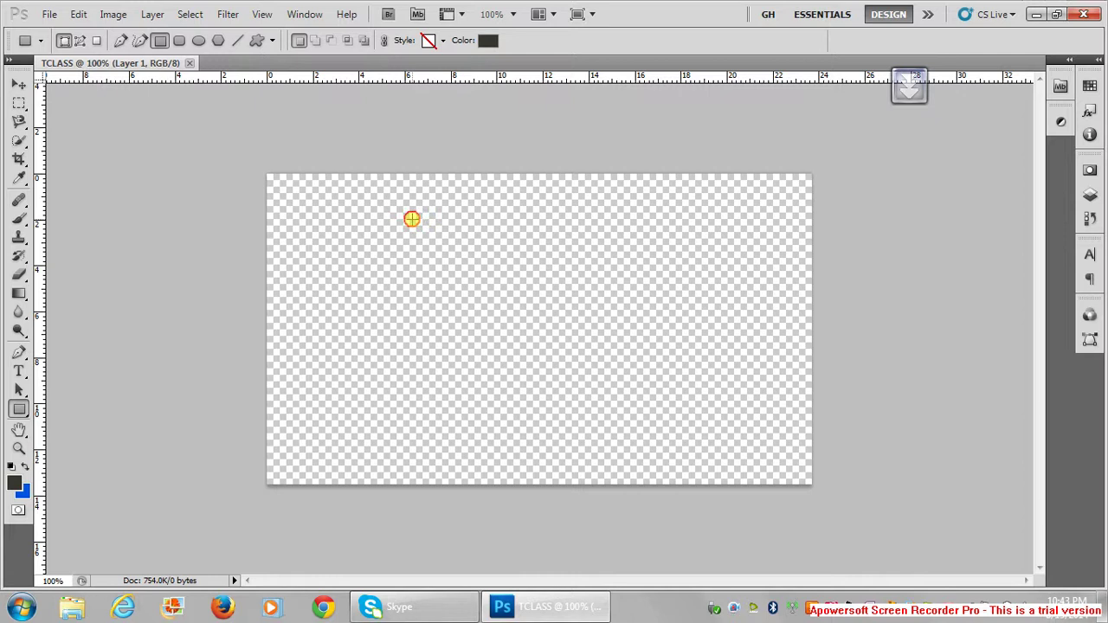
left_click_drag(412, 219, 651, 368)
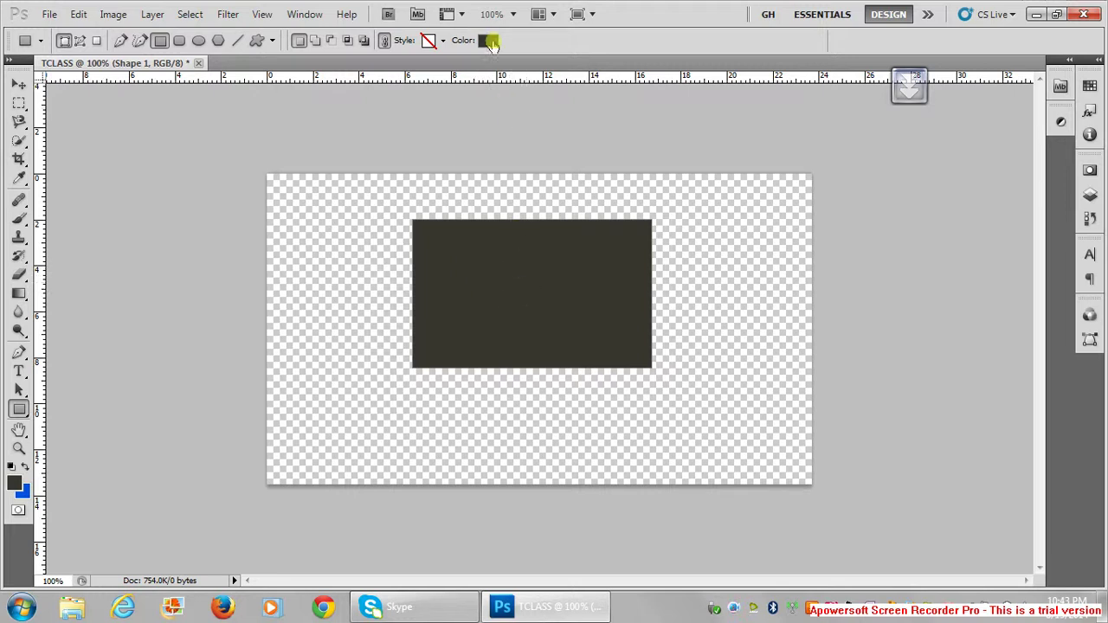
Change the rectangle fill to yellow-green (c2c419) and select the Type tool.
left_click(488, 40)
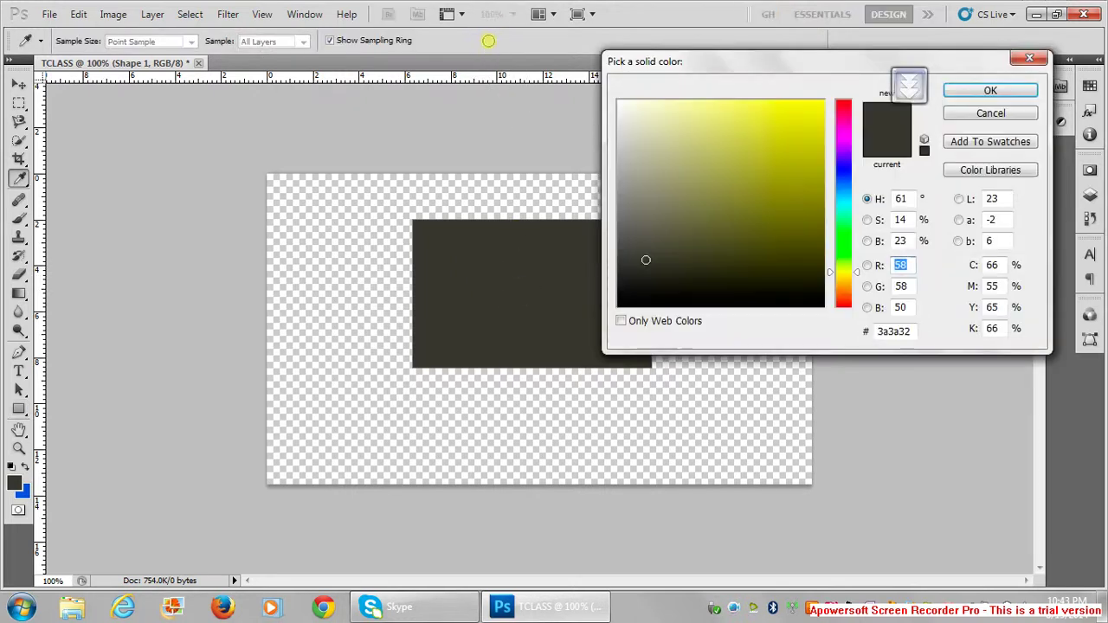
left_click(796, 148)
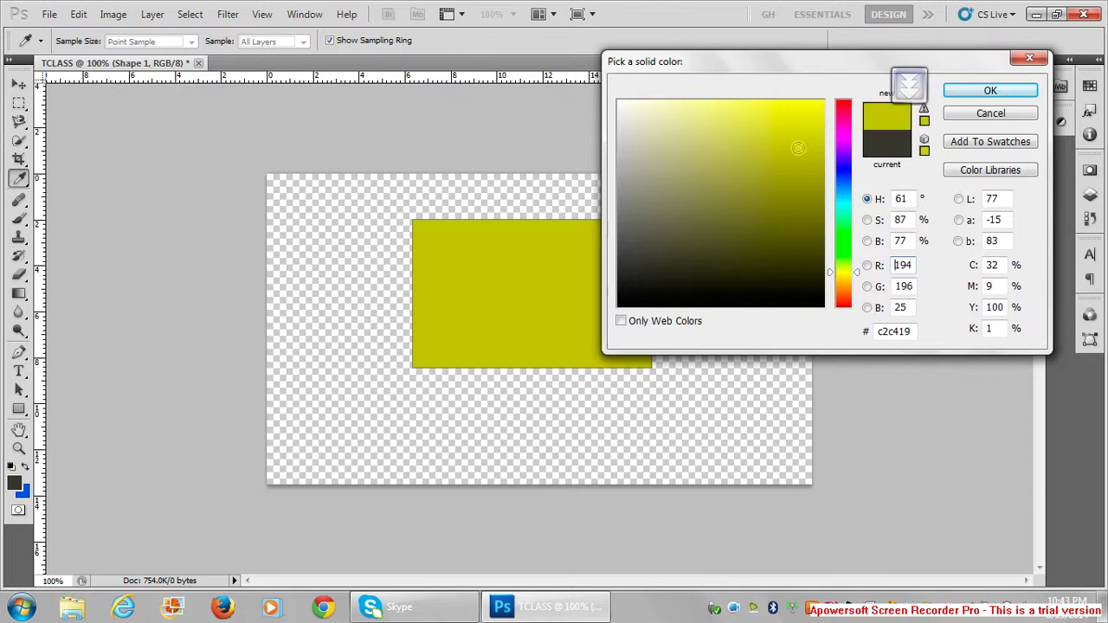
left_click(1021, 91)
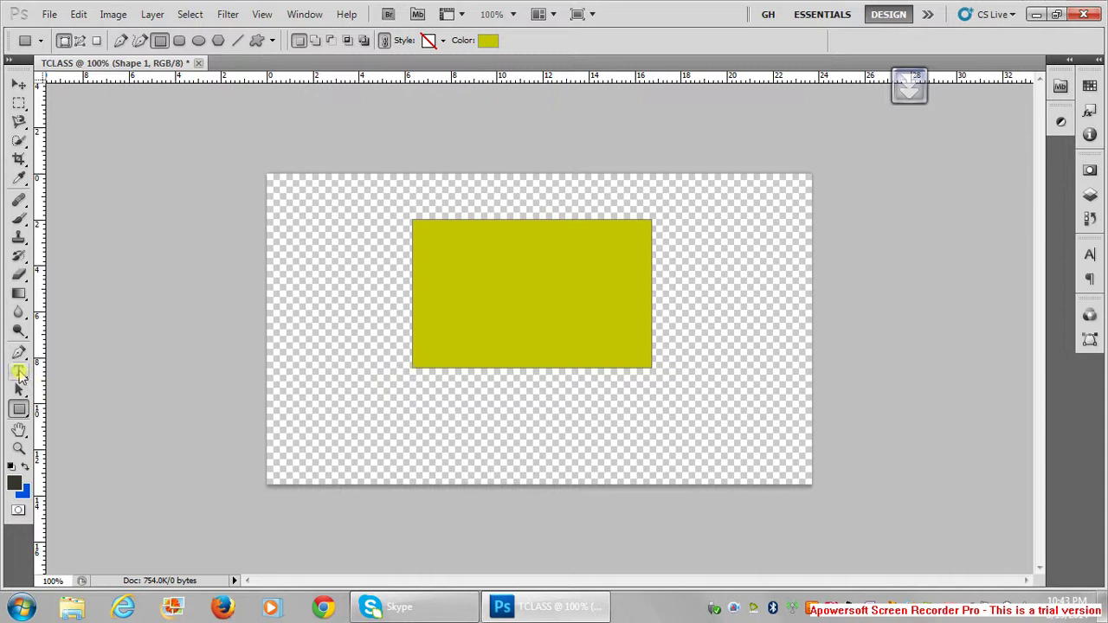
left_click(19, 372)
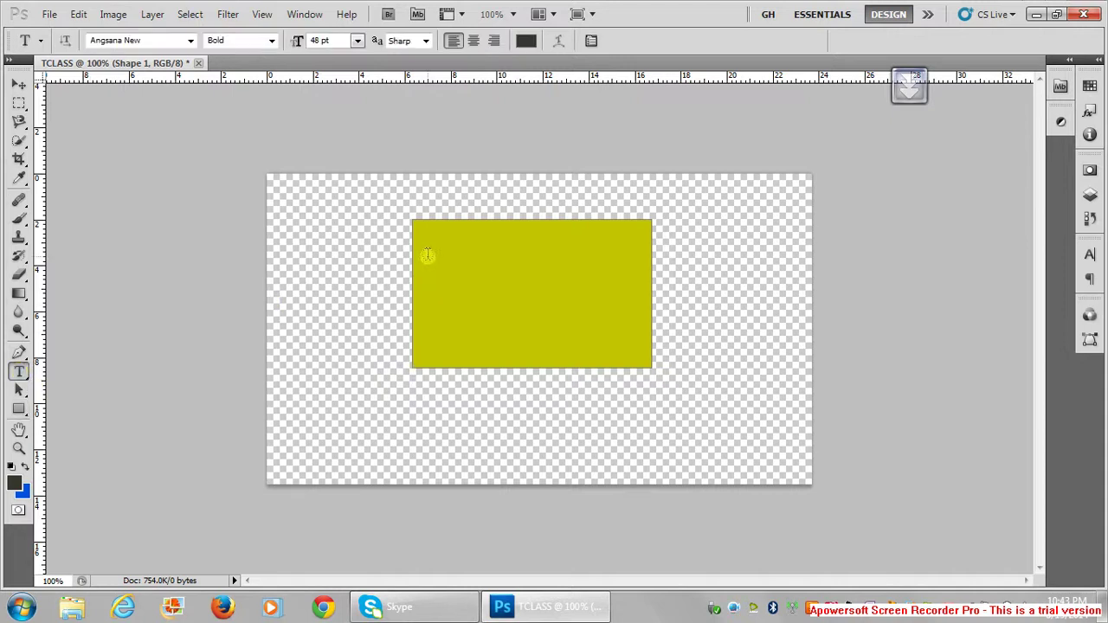